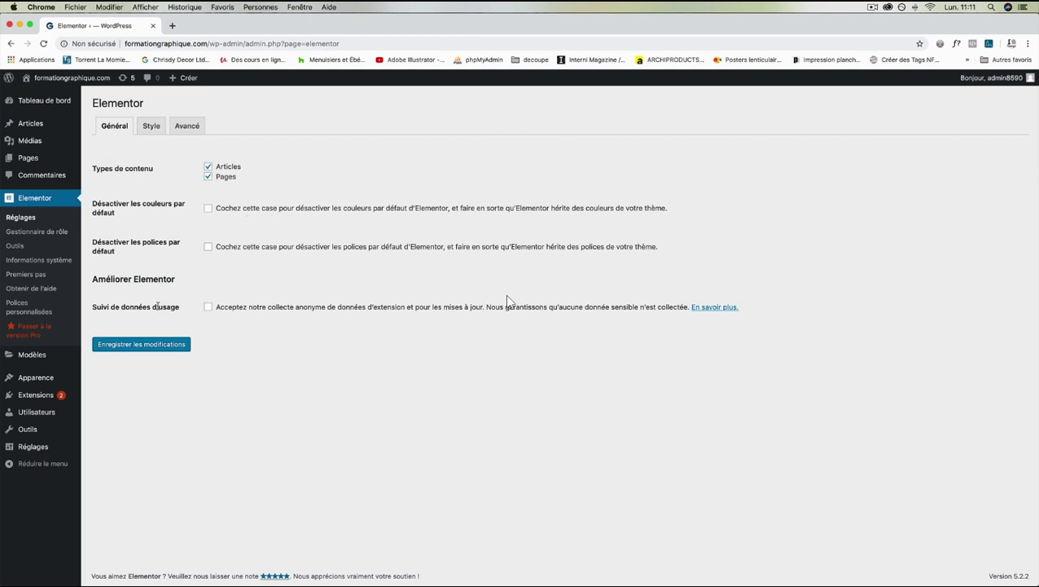
Review Elementor's Style settings and its Avancé settings.
left_click(152, 128)
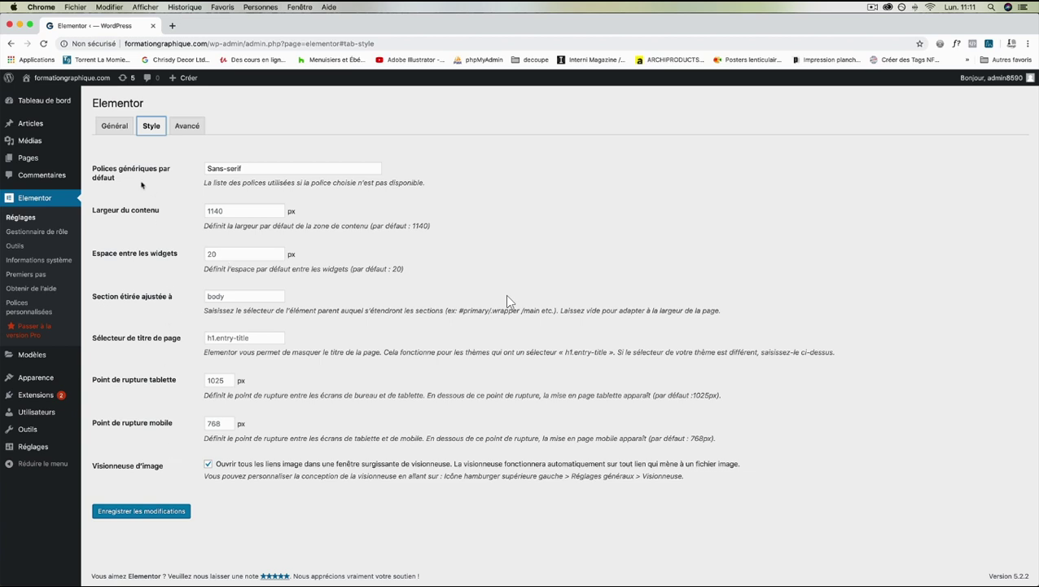
left_click(186, 126)
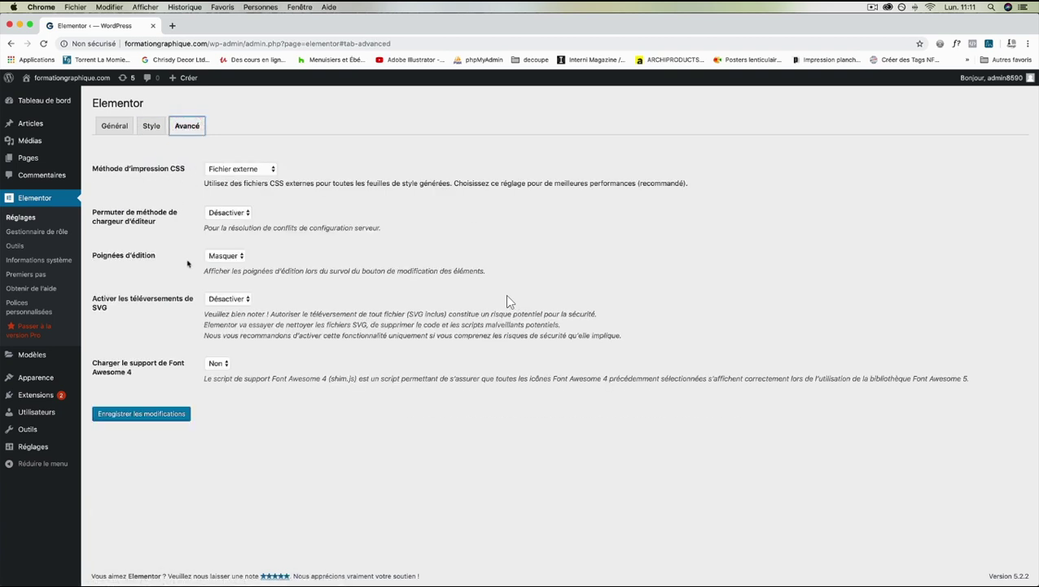
Examine the editor access options for the Editor, Author, Contributor and Subscriber roles in Elementor's Gestionnaire de rôle.
left_click(25, 235)
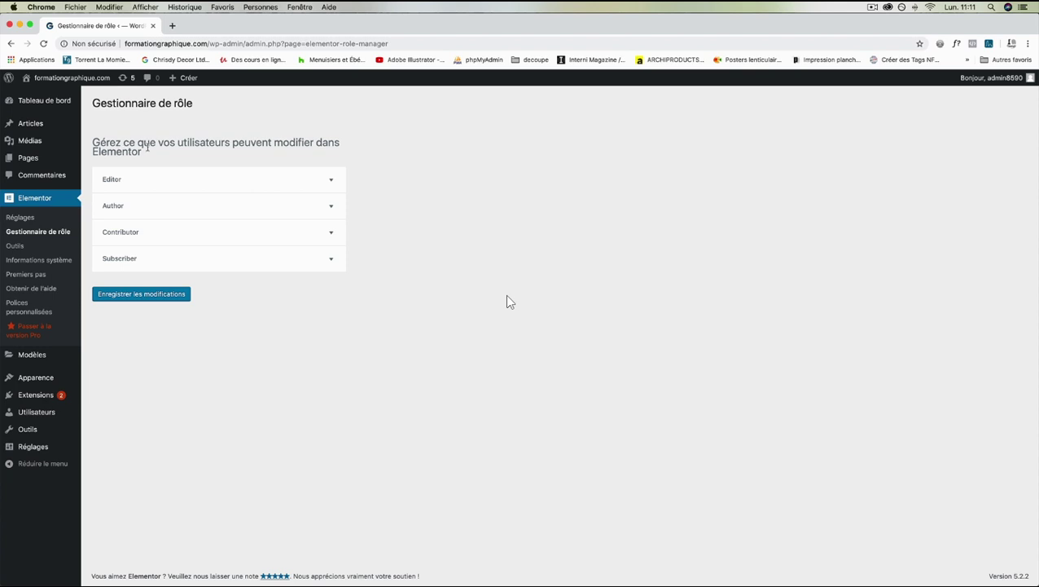
left_click(214, 176)
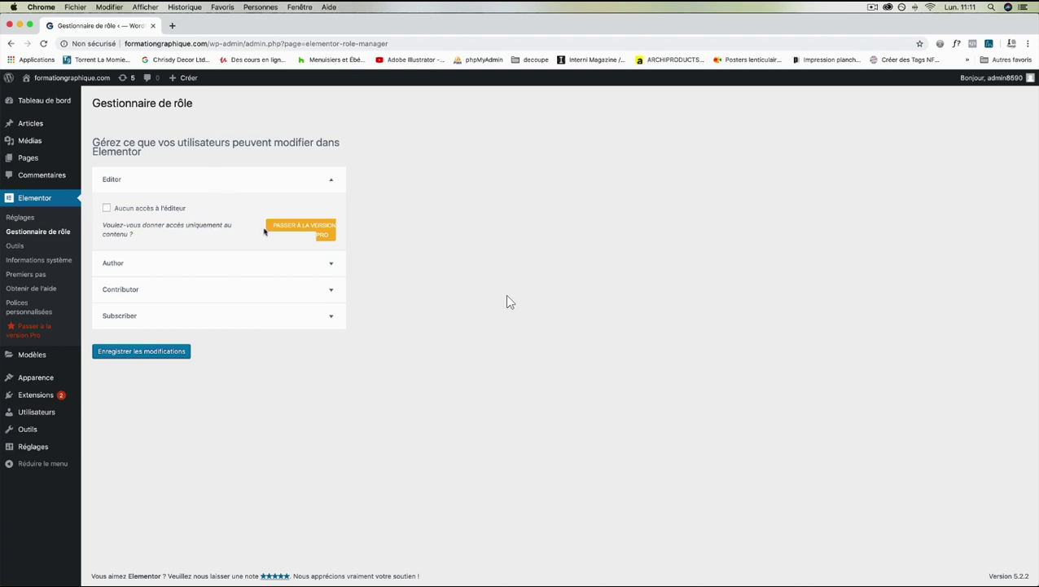
left_click(232, 179)
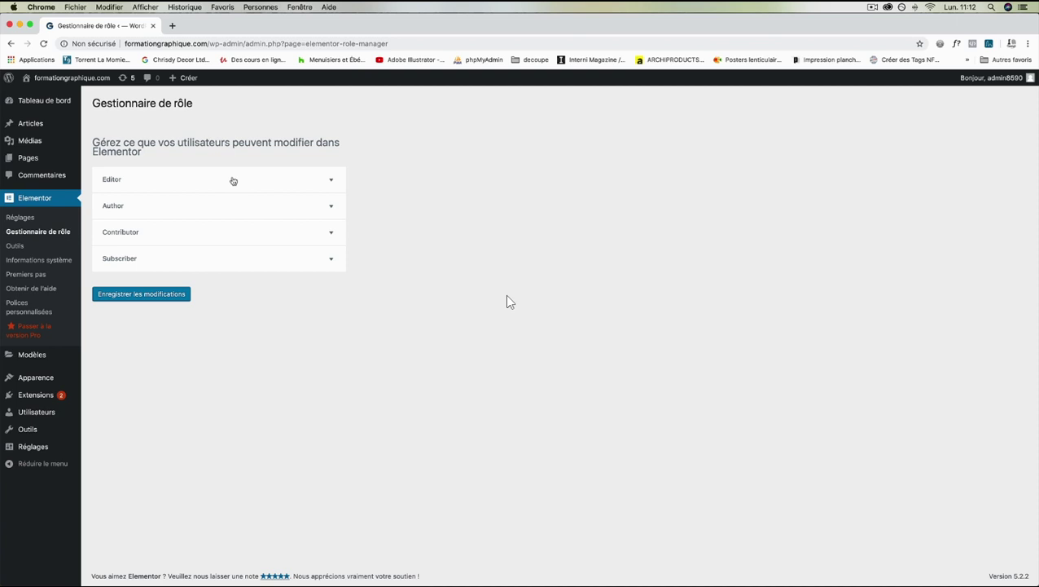
left_click(199, 203)
left_click(200, 203)
left_click(193, 232)
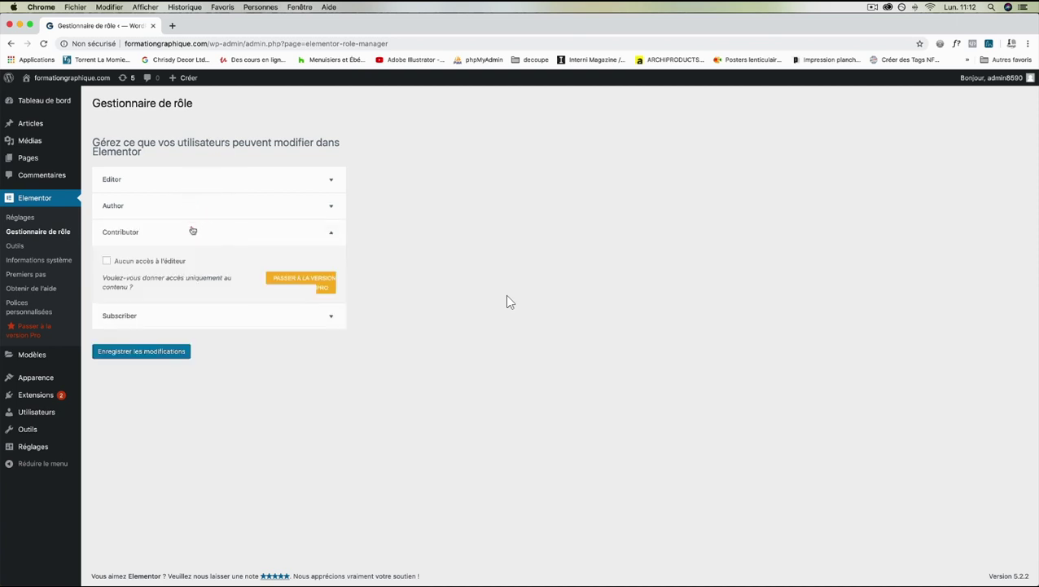
left_click(193, 232)
left_click(186, 267)
left_click(186, 267)
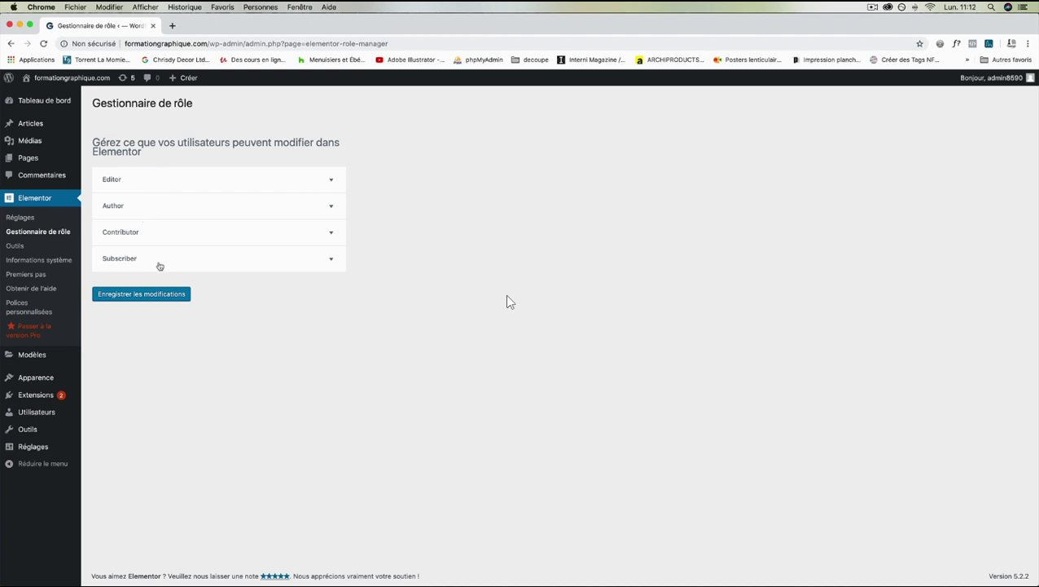
Examine Elementor's Outils settings, including the safe mode choices, URL replacement, version control and maintenance mode.
left_click(26, 246)
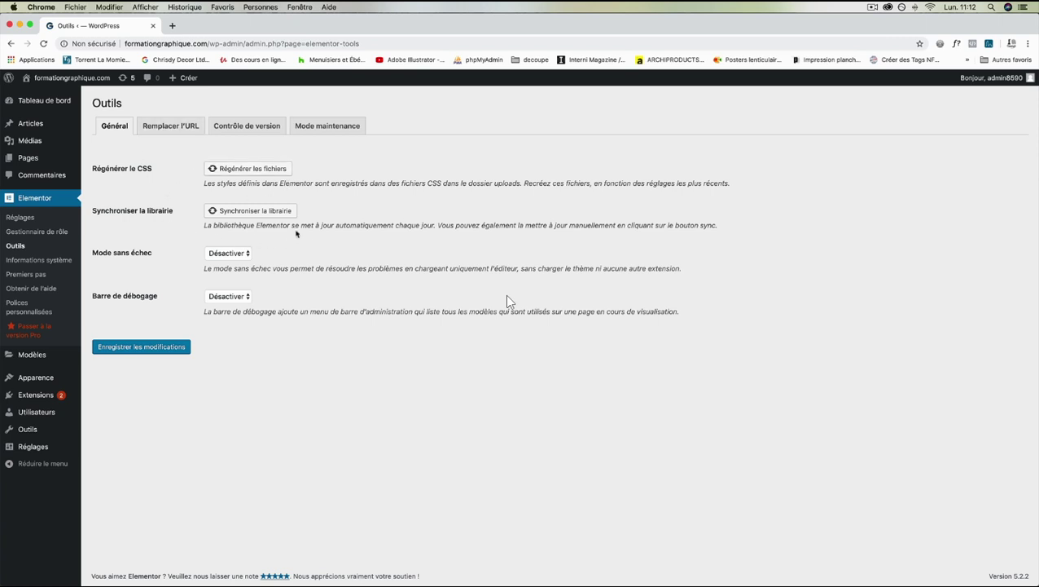
left_click(236, 254)
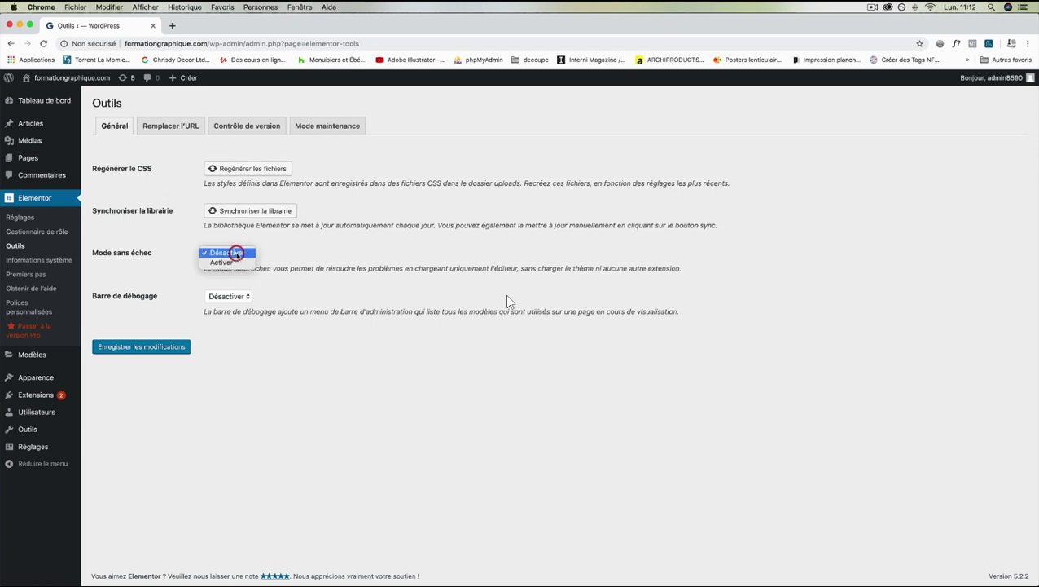
left_click(236, 254)
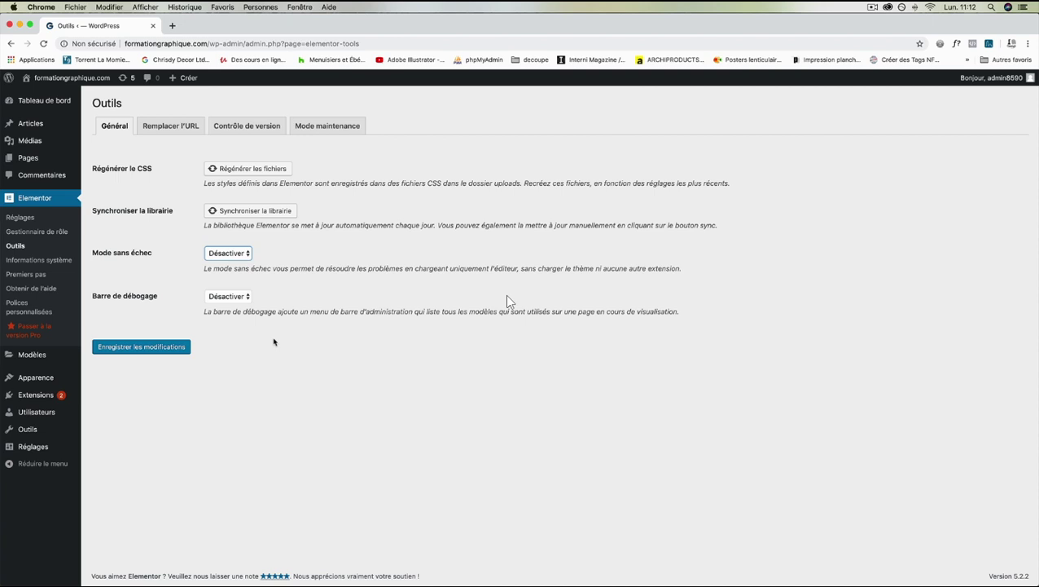
left_click(162, 129)
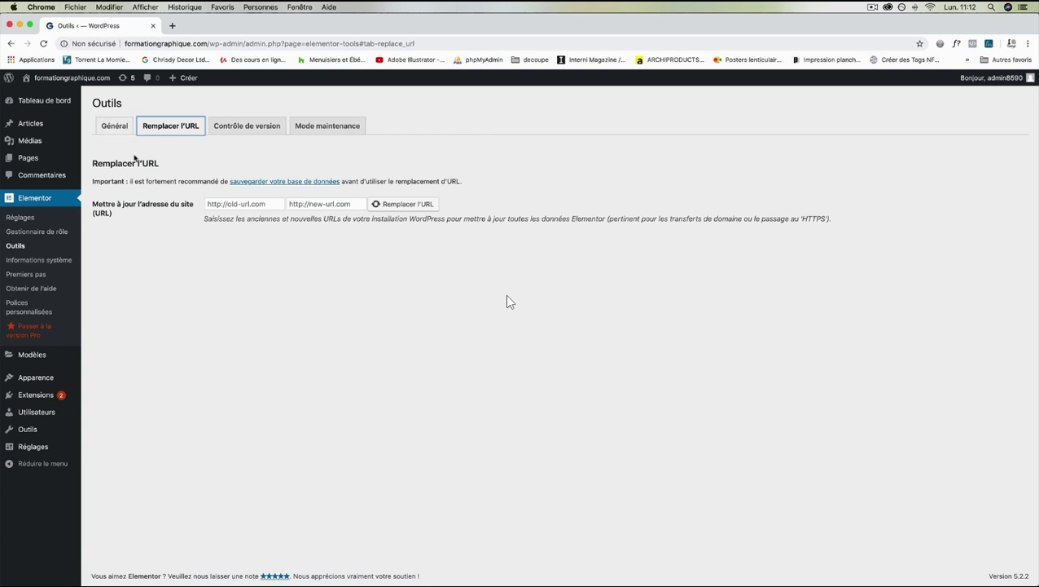
left_click(246, 127)
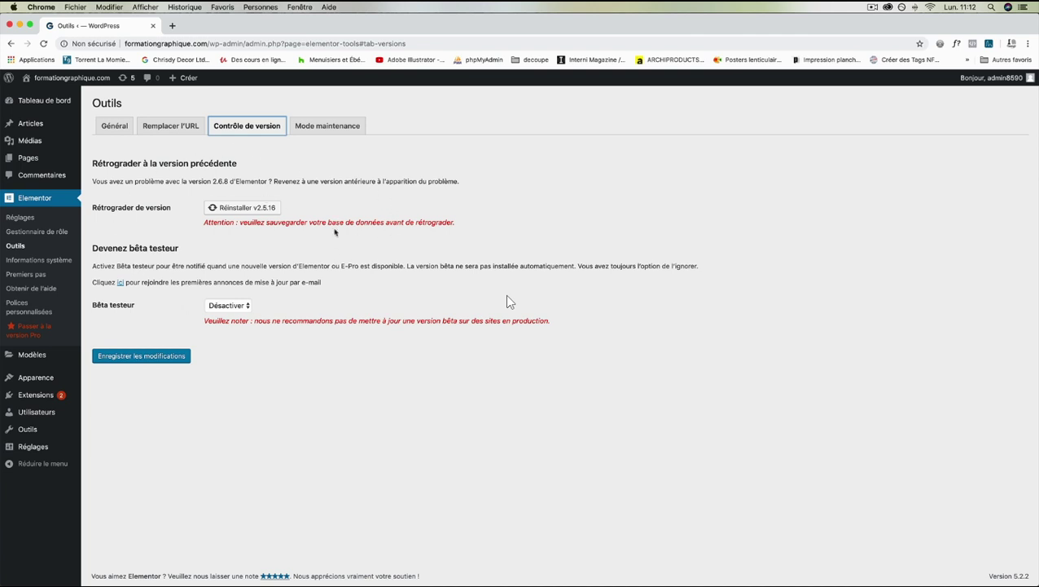
left_click(329, 128)
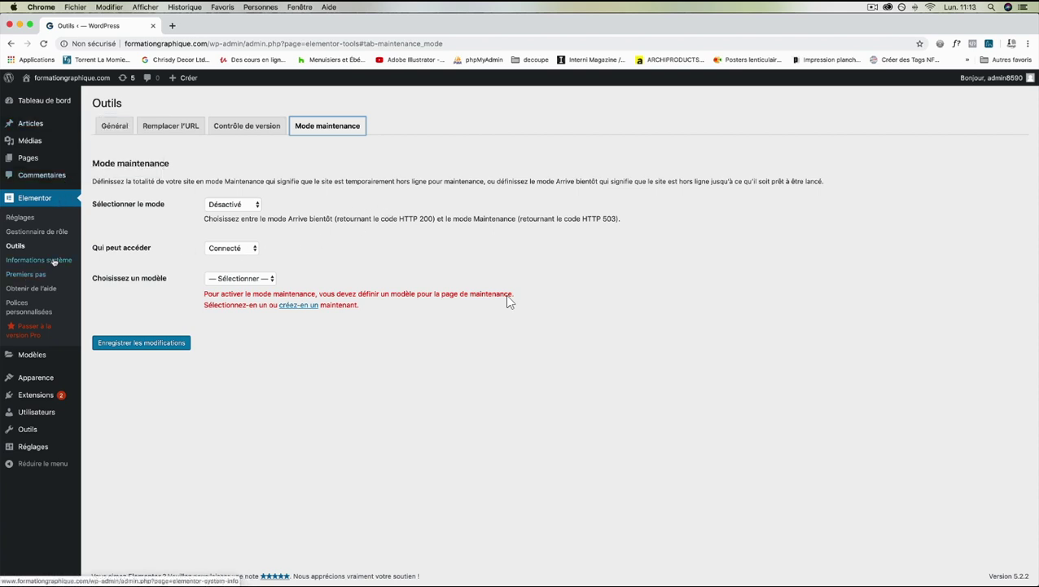
left_click(112, 127)
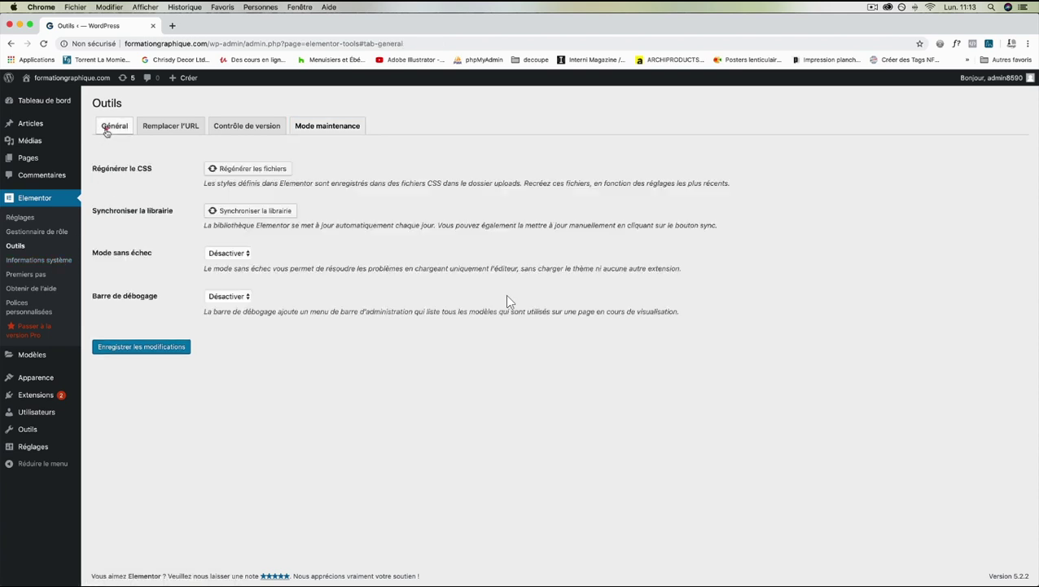
Look through Elementor's full system information report, from the server environment to the copyable text.
left_click(35, 258)
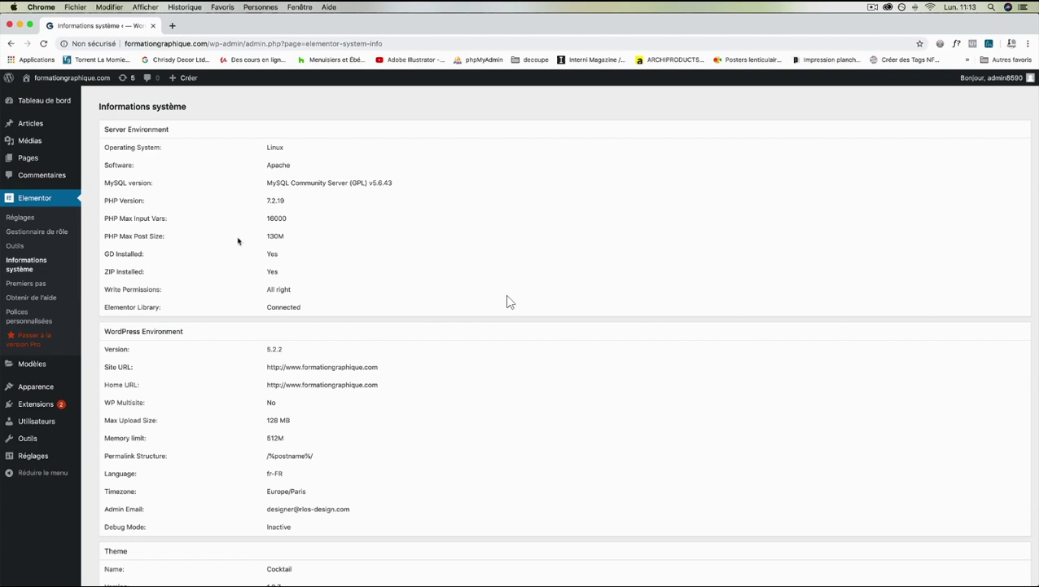
scroll(236, 314, "down", 4)
scroll(507, 303, "down", 5)
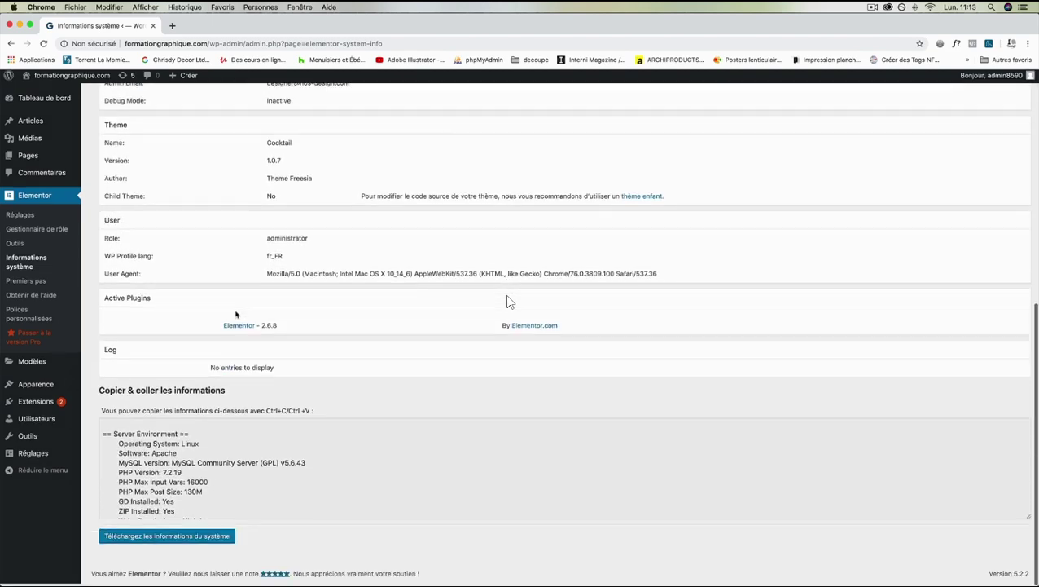
scroll(506, 302, "up", 10)
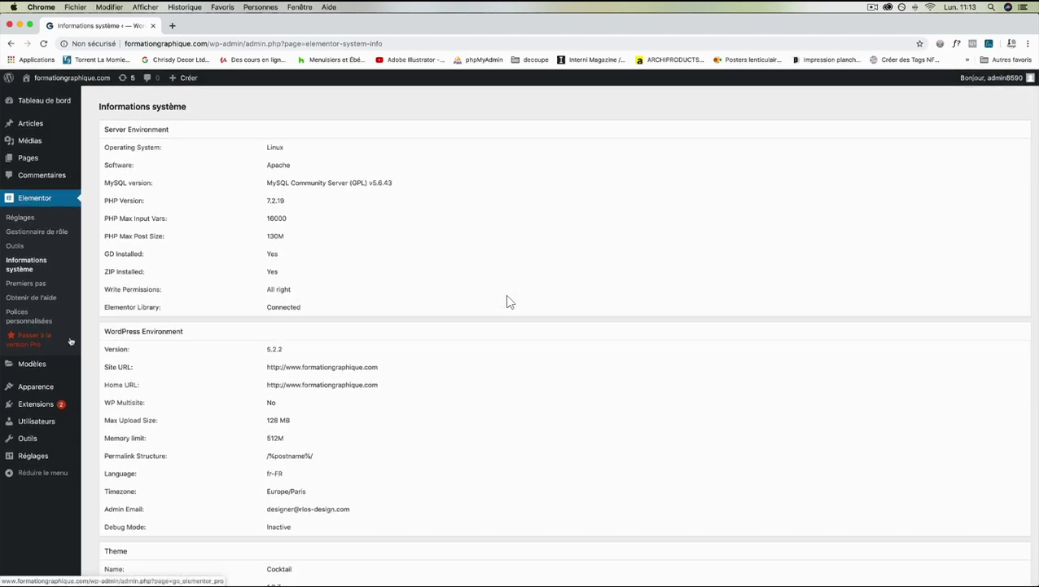
View Elementor's Premiers pas page and its online help center, and return to the WordPress admin.
left_click(24, 284)
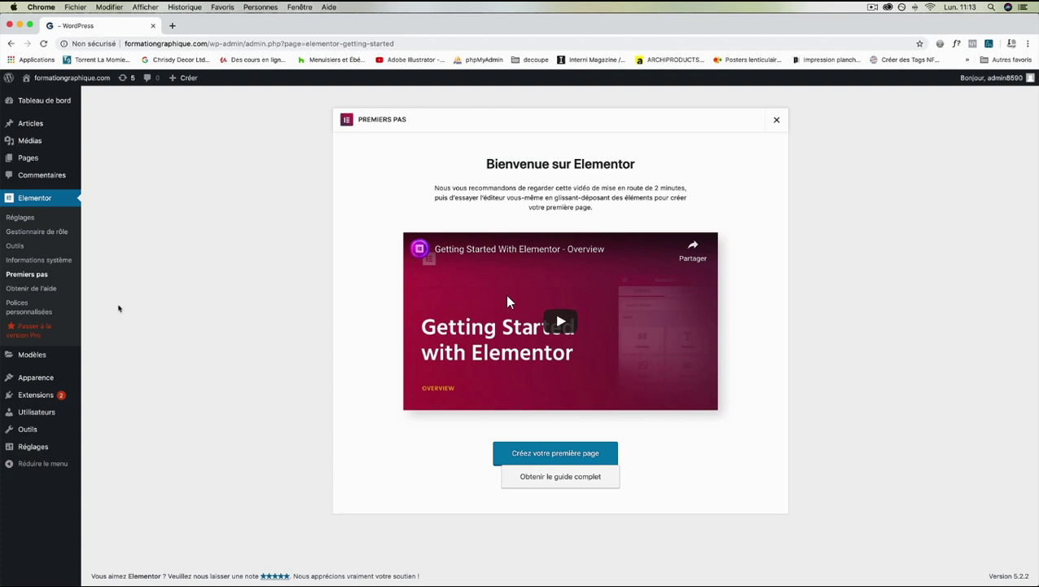
left_click(36, 289)
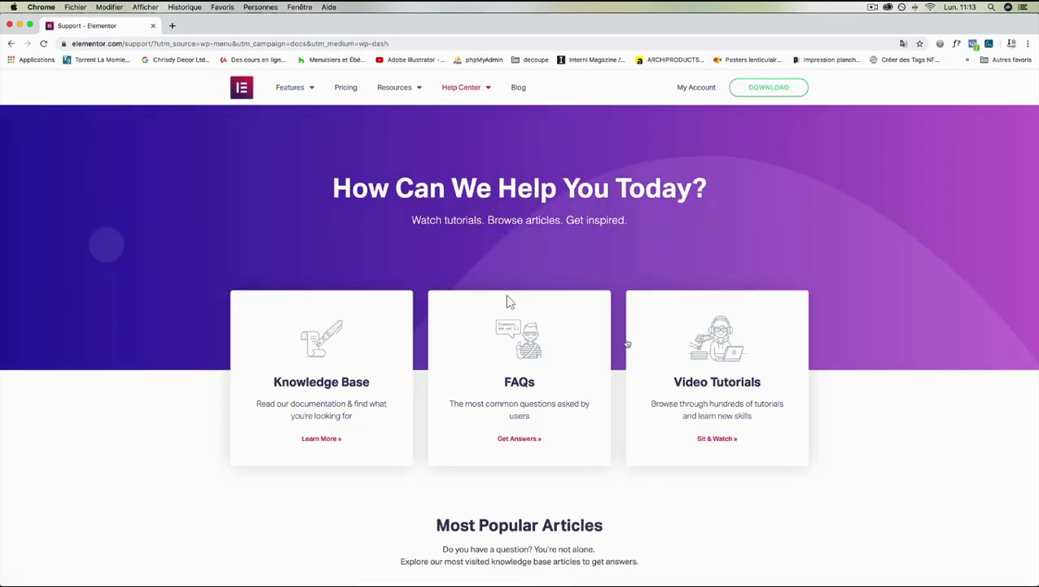
left_click(11, 43)
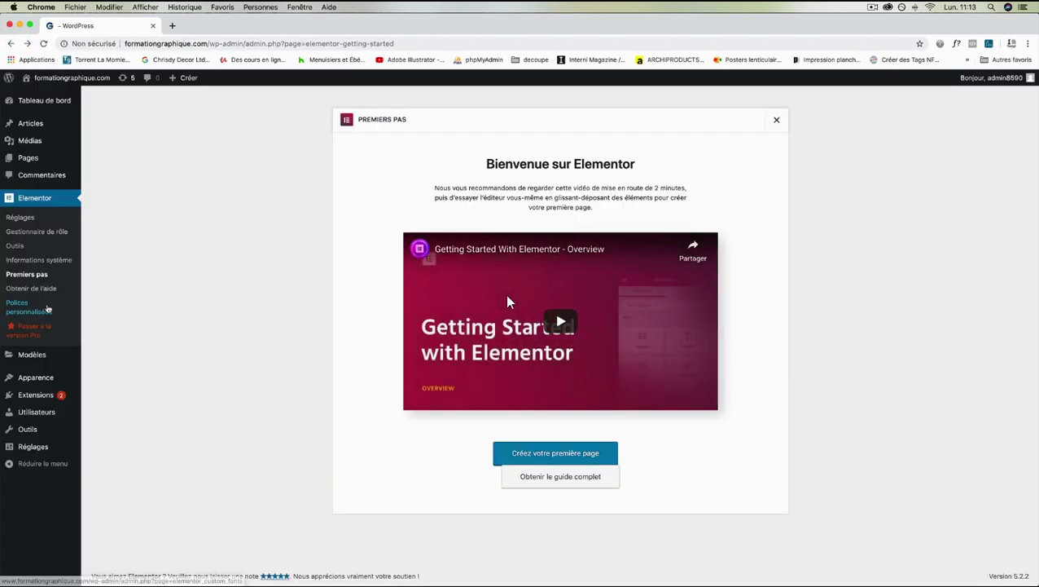
View the Polices personnalisées page and the Elementor Pro subscription plans, and return to the WordPress admin.
left_click(32, 310)
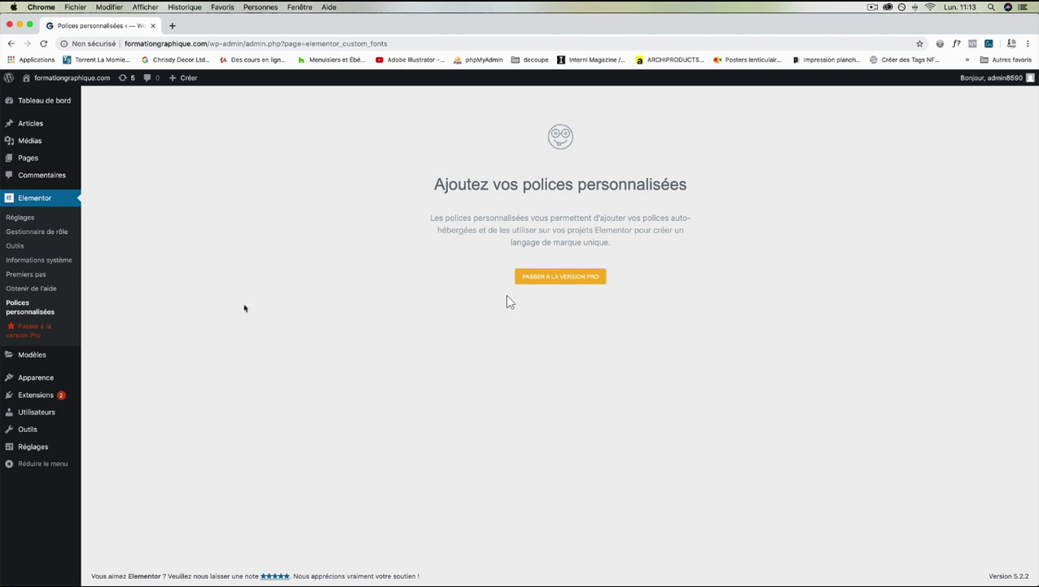
left_click(24, 330)
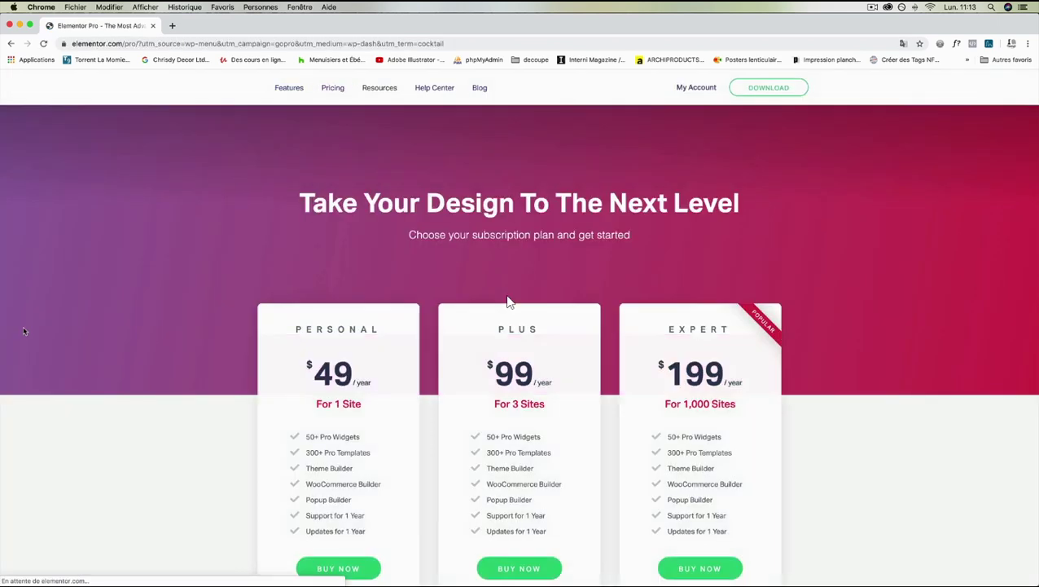
scroll(507, 301, "down", 3)
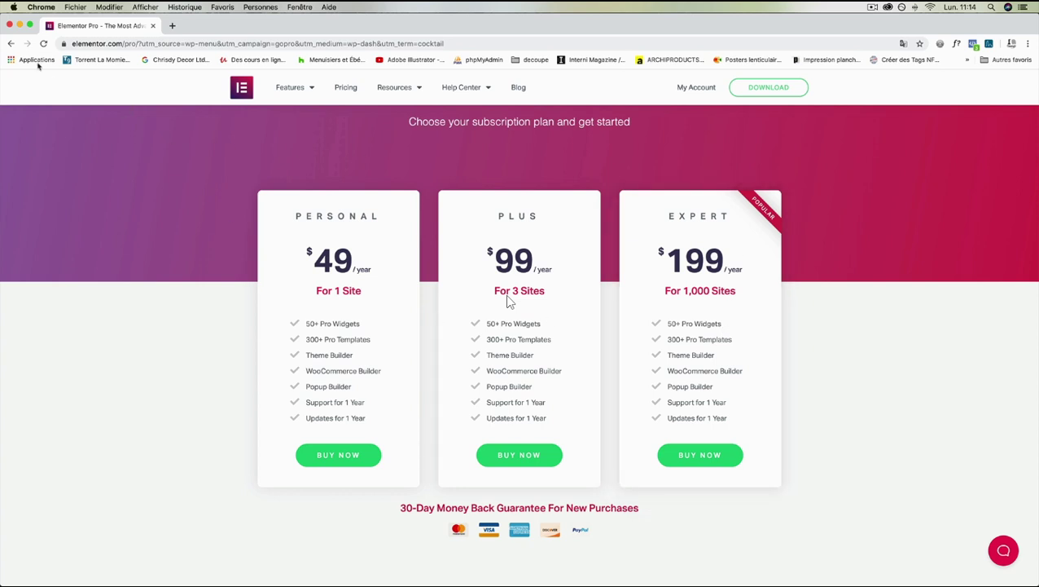
left_click(10, 43)
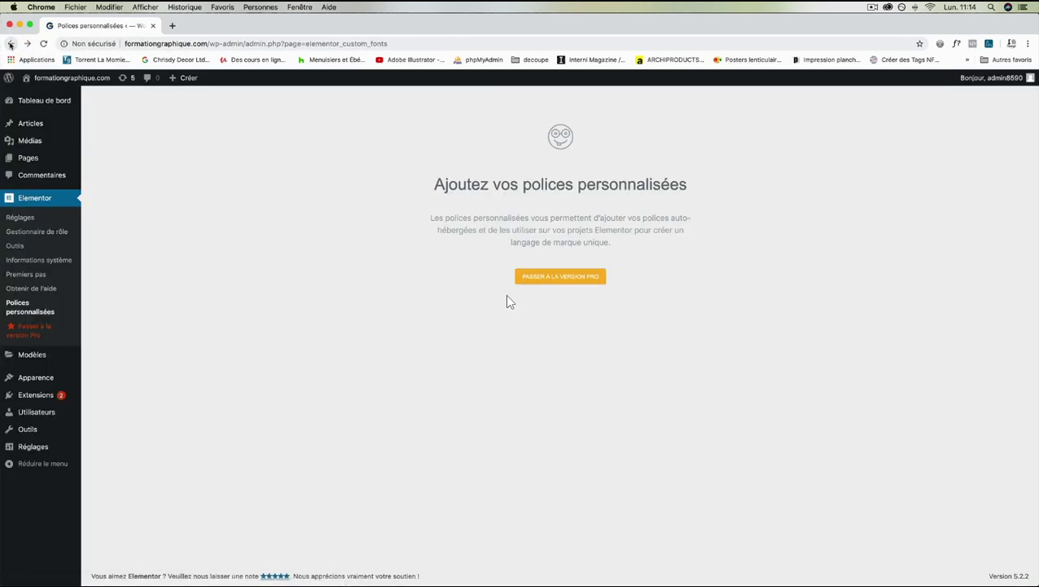
Go back to Elementor's main Réglages page.
right_click(18, 216)
left_click(26, 200)
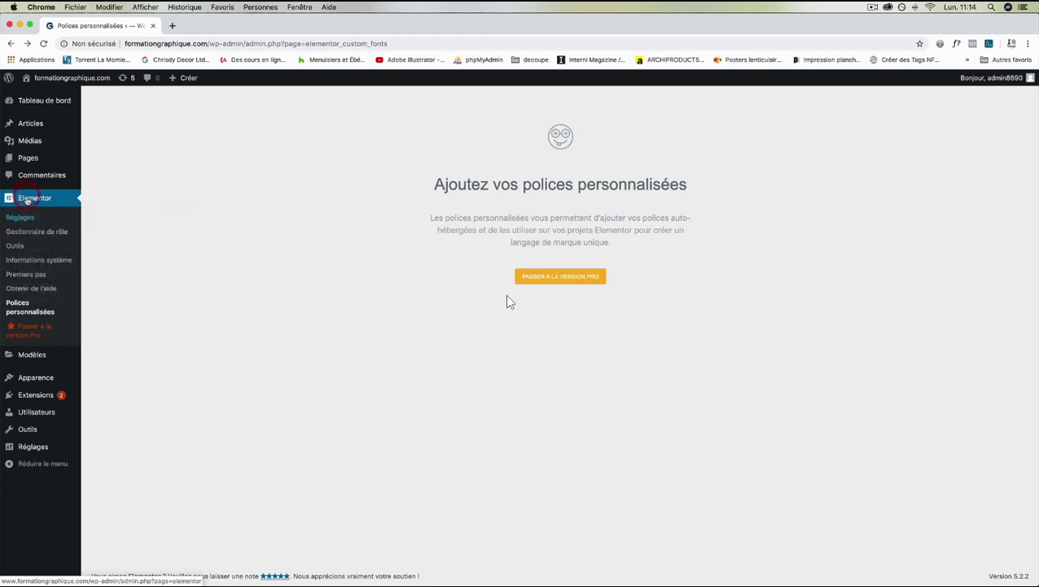